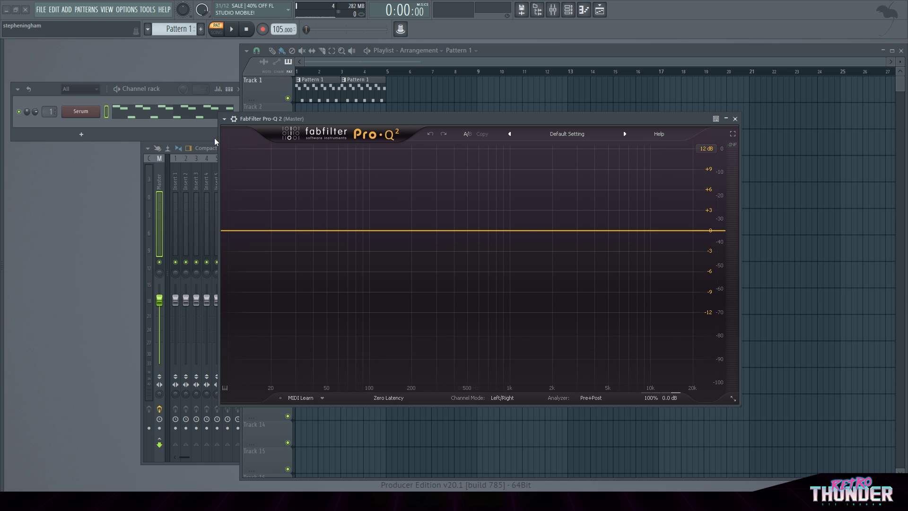
Play the pattern and add a narrow bell boost of +30 dB at about 52 Hz with a Q of about 5.3
{"action": "left_click", "coordinate": [233, 29]}
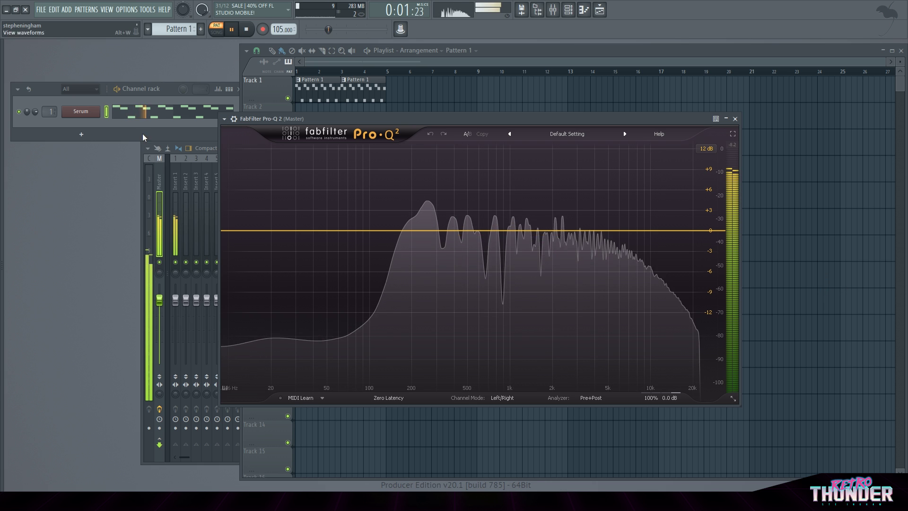
{"action": "left_click", "coordinate": [35, 113]}
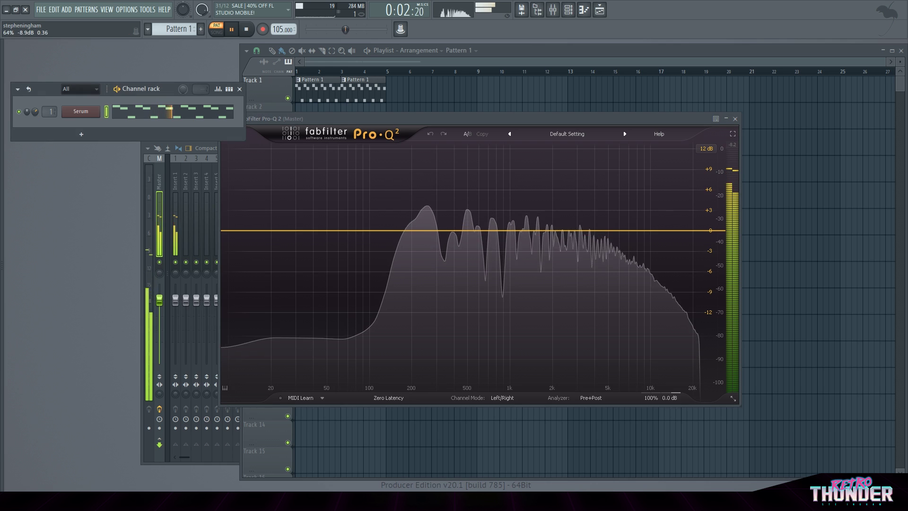
{"action": "double_click", "coordinate": [343, 230]}
{"action": "left_click_drag", "start_coordinate": [343, 230], "coordinate": [332, 155]}
{"action": "scroll", "coordinate": [337, 162], "scroll_direction": "up", "scroll_amount": 5}
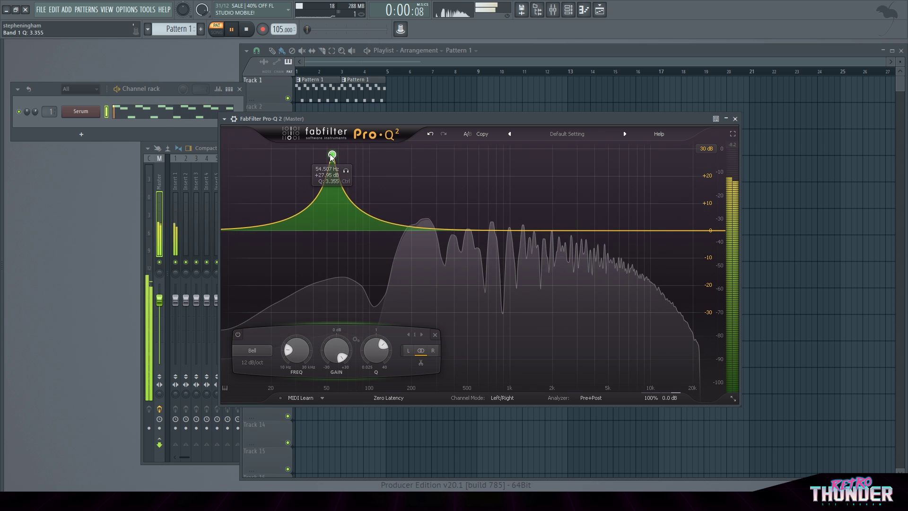
{"action": "scroll", "coordinate": [333, 154], "scroll_direction": "up", "scroll_amount": 2}
{"action": "key", "text": "space"}
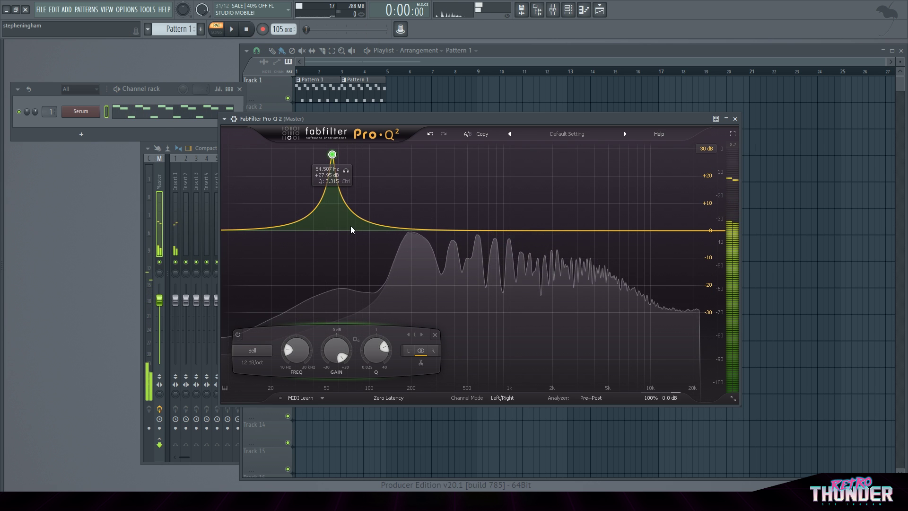
{"action": "left_click_drag", "start_coordinate": [333, 158], "coordinate": [330, 152]}
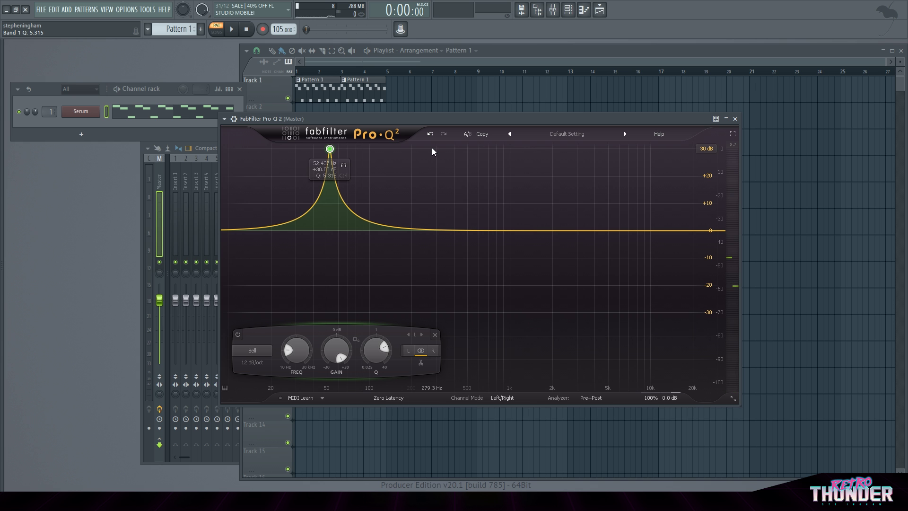
Sweep the boosted band to about 253 Hz during playback, and turn it into a cut of about -5.9 dB at 237 Hz and audition it
{"action": "key", "text": "space"}
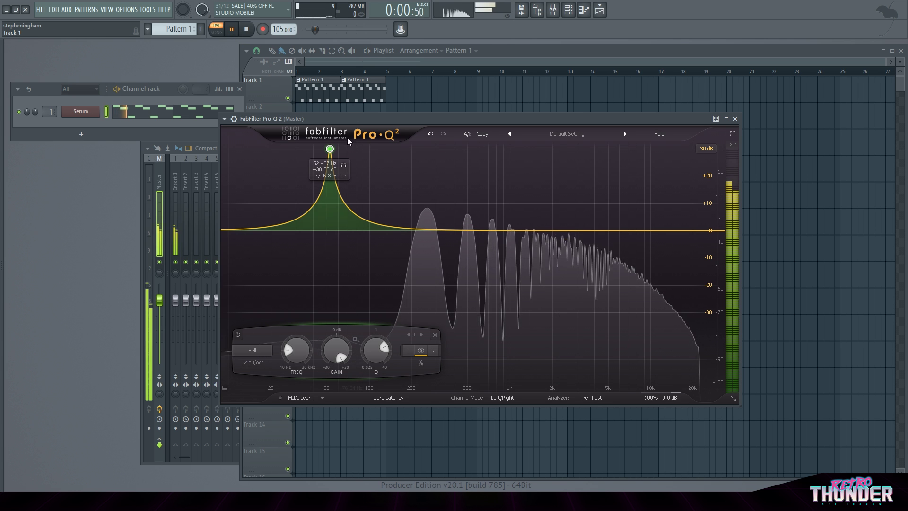
{"action": "left_click_drag", "start_coordinate": [330, 150], "coordinate": [425, 128]}
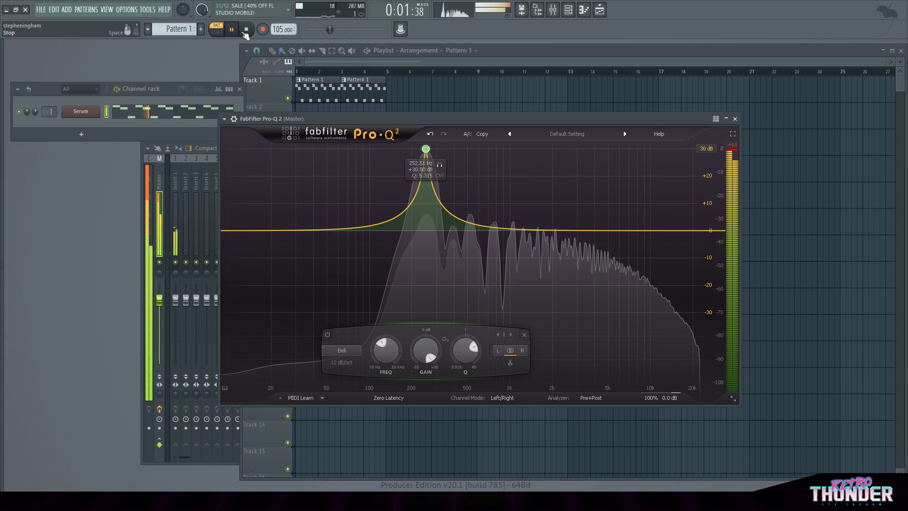
{"action": "left_click", "coordinate": [246, 29]}
{"action": "left_click_drag", "start_coordinate": [426, 148], "coordinate": [422, 247]}
{"action": "left_click", "coordinate": [231, 29]}
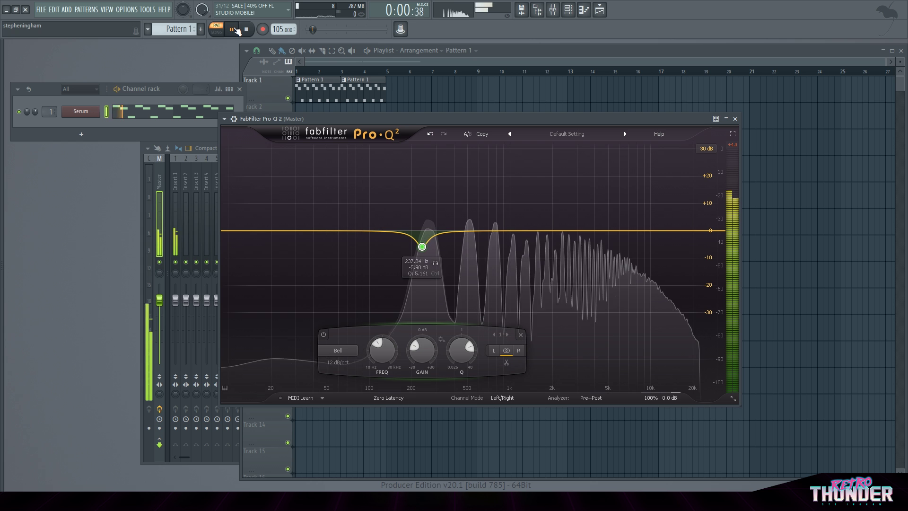
{"action": "left_click", "coordinate": [246, 30]}
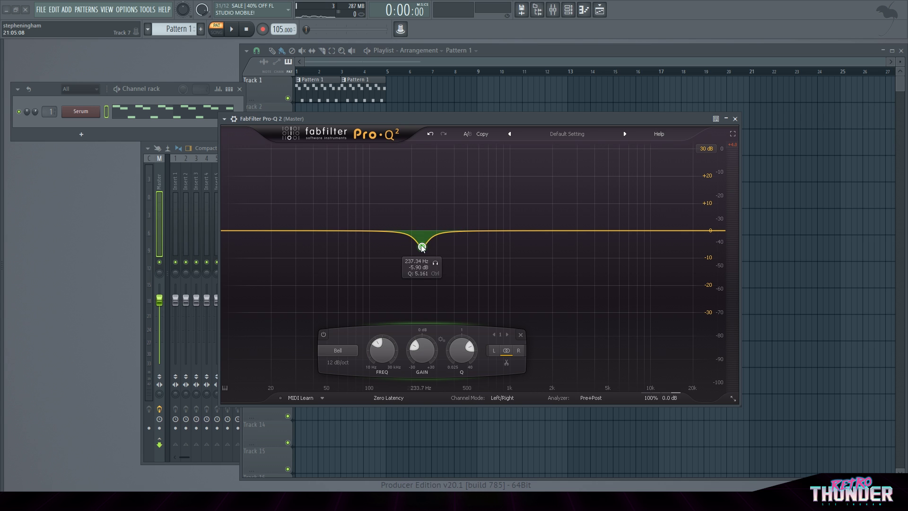
Move the band to about 46 Hz at +8.8 dB with Q 1.64, and add bell boosts at about 476 Hz (+6.8 dB) and 5 kHz (+10 dB)
{"action": "left_click_drag", "start_coordinate": [422, 247], "coordinate": [328, 208]}
{"action": "scroll", "coordinate": [328, 208], "scroll_direction": "down", "scroll_amount": 5}
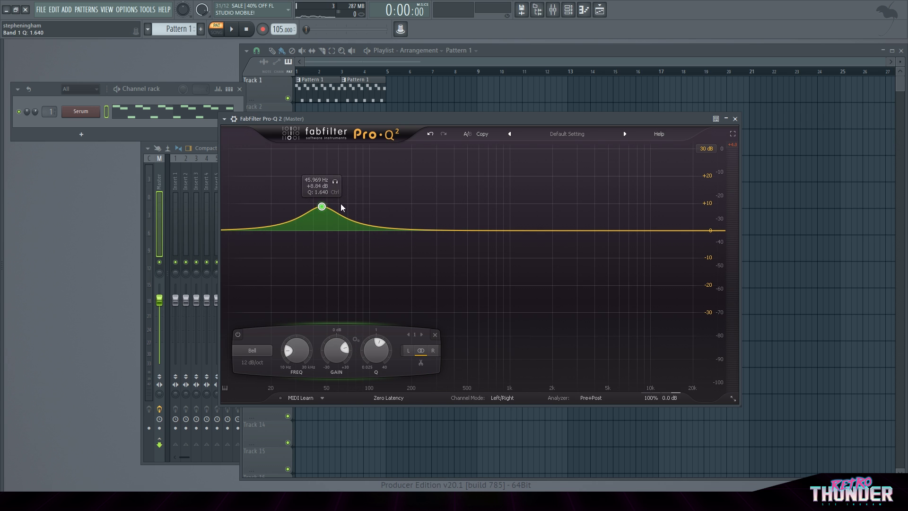
{"action": "left_click_drag", "start_coordinate": [471, 227], "coordinate": [465, 212]}
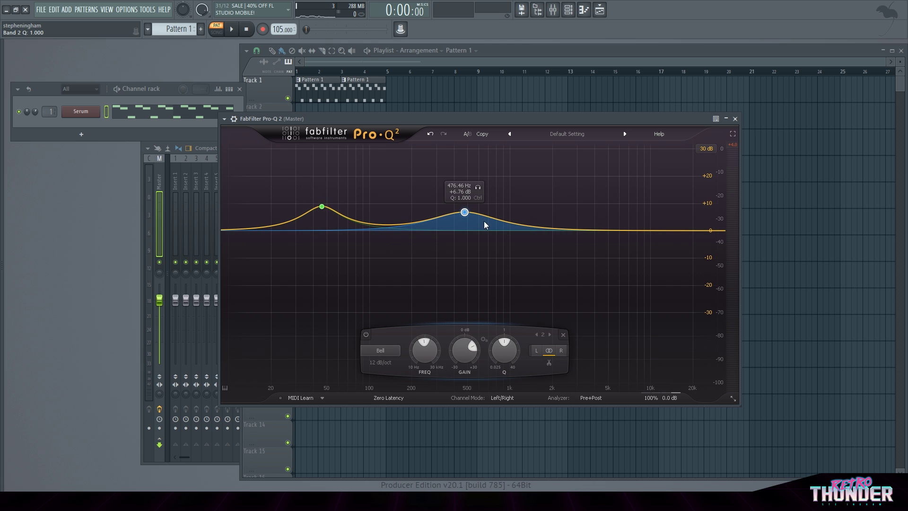
{"action": "left_click_drag", "start_coordinate": [602, 234], "coordinate": [613, 204]}
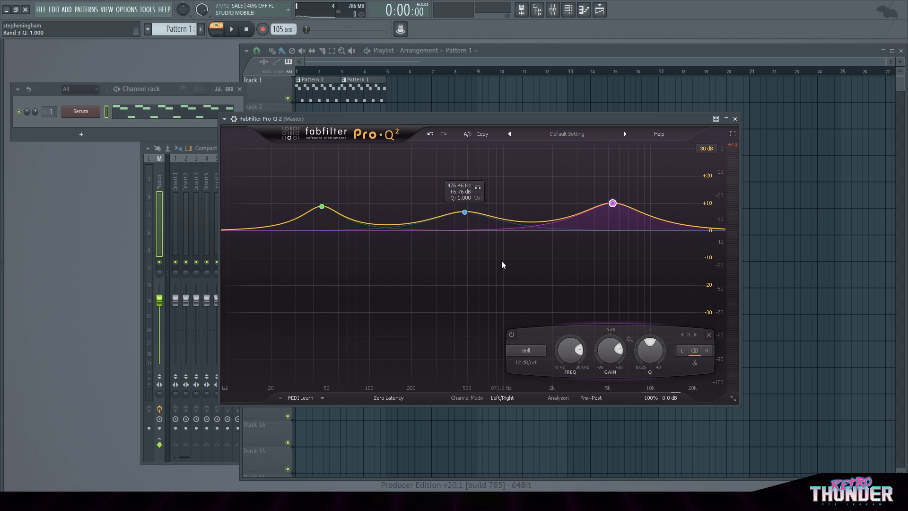
Replace the low and mid bell bands with new boosts at about 49 Hz (+6.8 dB) and 441 Hz (+9.9 dB)
{"action": "right_click", "coordinate": [320, 207]}
{"action": "left_click", "coordinate": [356, 271]}
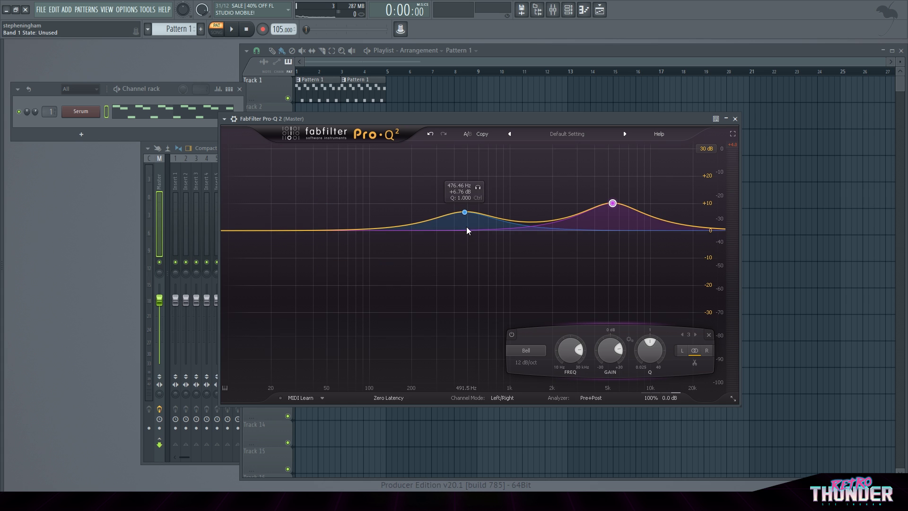
{"action": "right_click", "coordinate": [465, 213]}
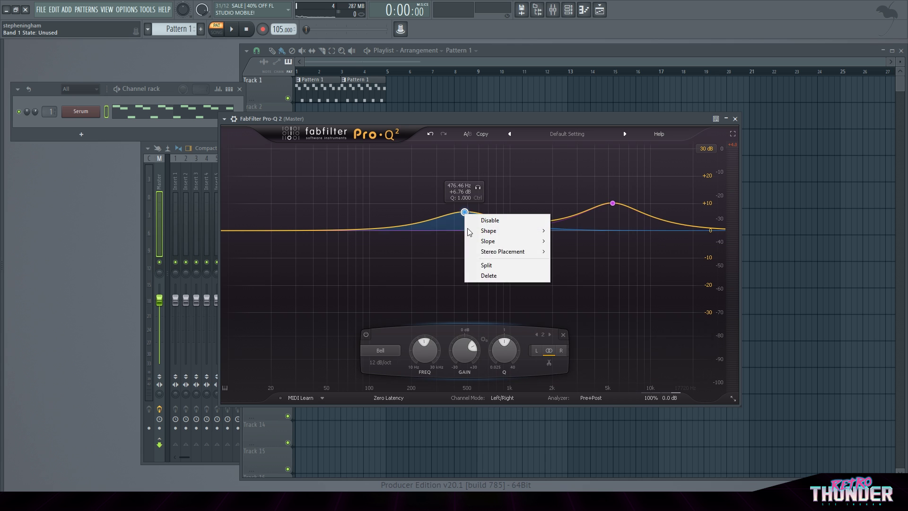
{"action": "left_click", "coordinate": [490, 274]}
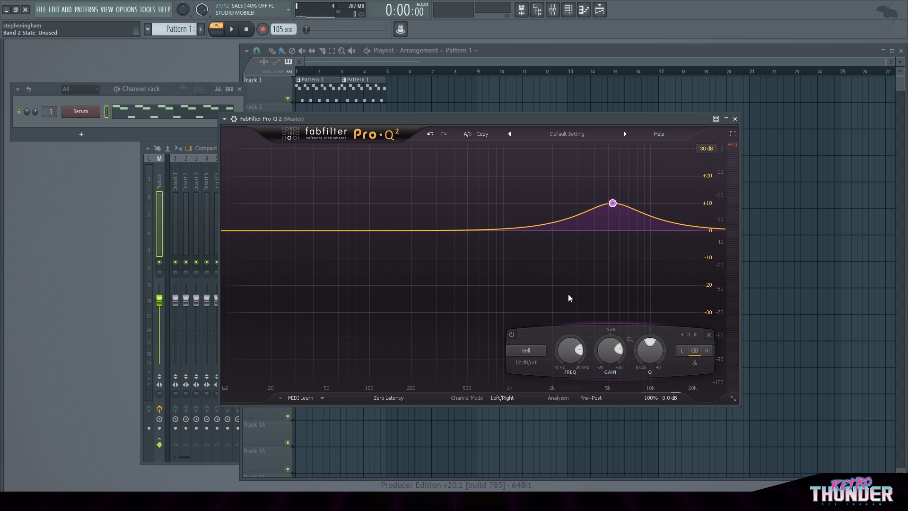
{"action": "left_click_drag", "start_coordinate": [472, 227], "coordinate": [462, 200]}
{"action": "left_click_drag", "start_coordinate": [370, 227], "coordinate": [325, 212]}
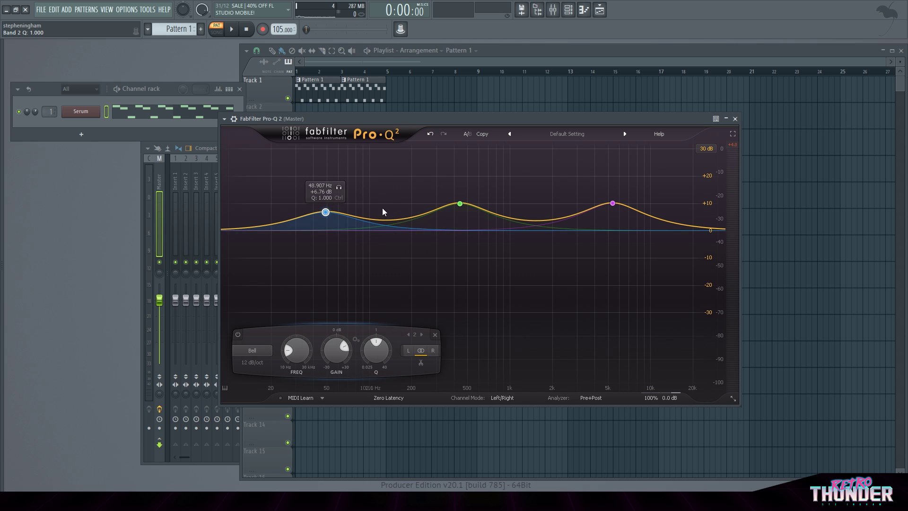
Set the low band's Q to about 0.99 and the equalizer's output level to about -3 dB
{"action": "left_click_drag", "start_coordinate": [372, 353], "coordinate": [372, 354]}
{"action": "mouse_move", "coordinate": [675, 402]}
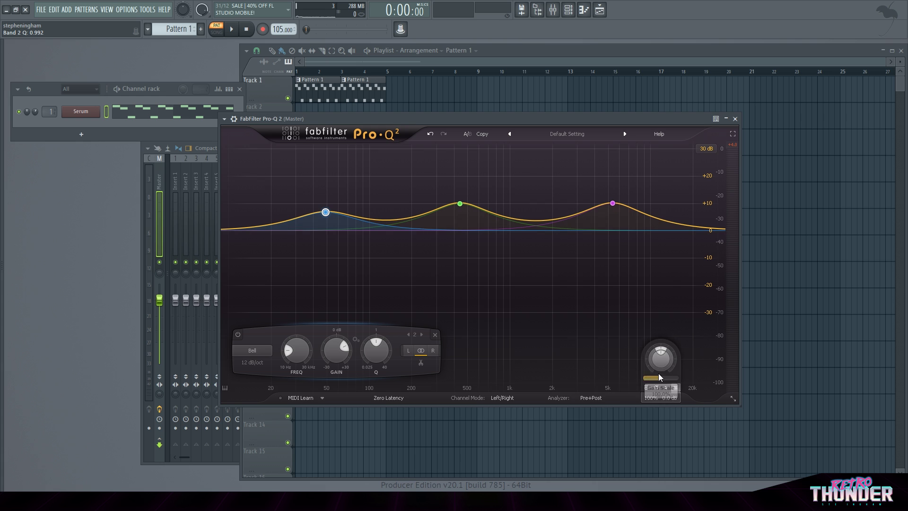
{"action": "left_click_drag", "start_coordinate": [661, 359], "coordinate": [660, 372]}
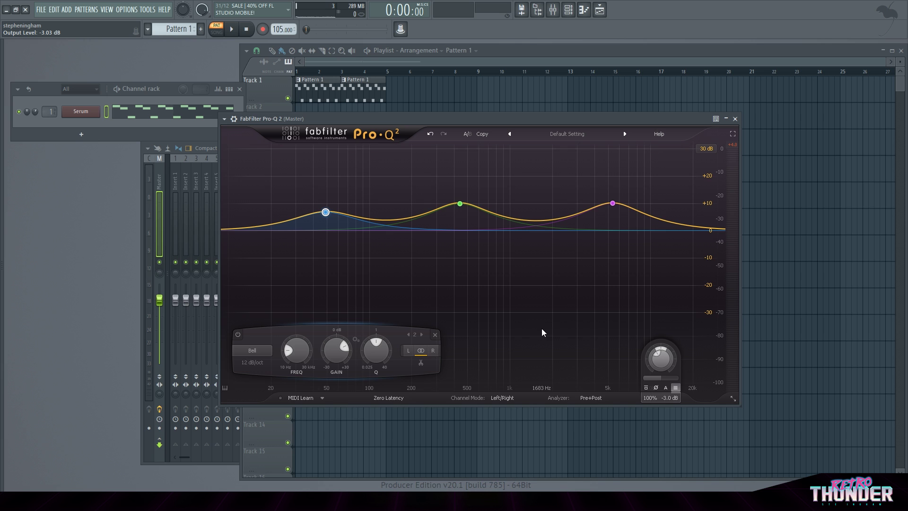
Delete all three bell bands to flatten the EQ curve
{"action": "right_click", "coordinate": [325, 212]}
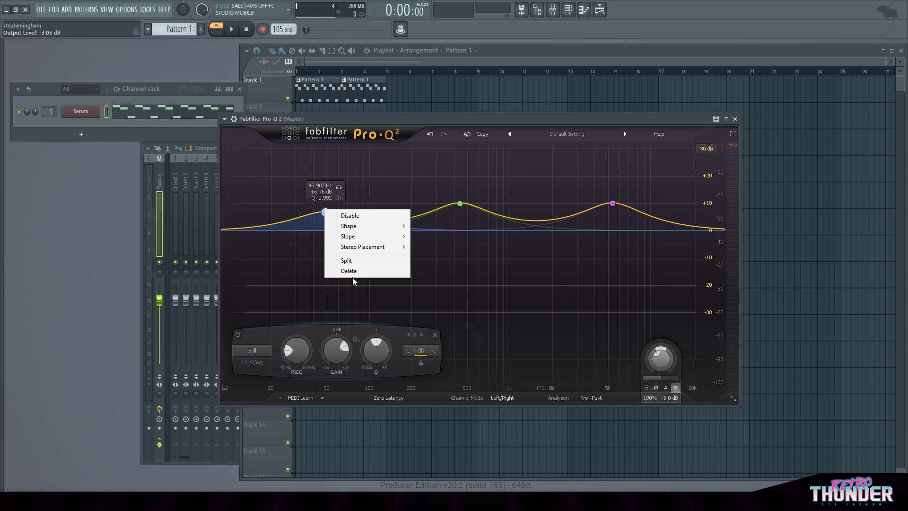
{"action": "left_click", "coordinate": [353, 272]}
{"action": "right_click", "coordinate": [459, 203]}
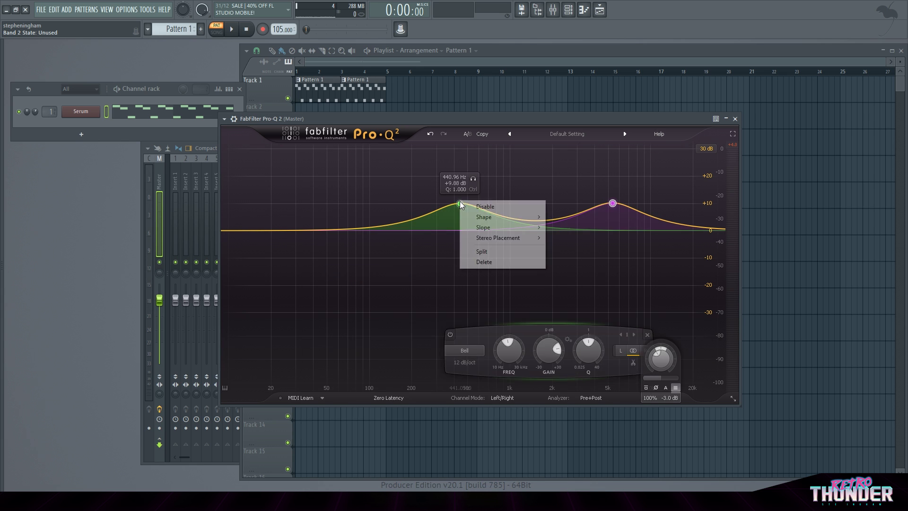
{"action": "left_click", "coordinate": [490, 262]}
{"action": "right_click", "coordinate": [612, 203]}
{"action": "left_click", "coordinate": [642, 262]}
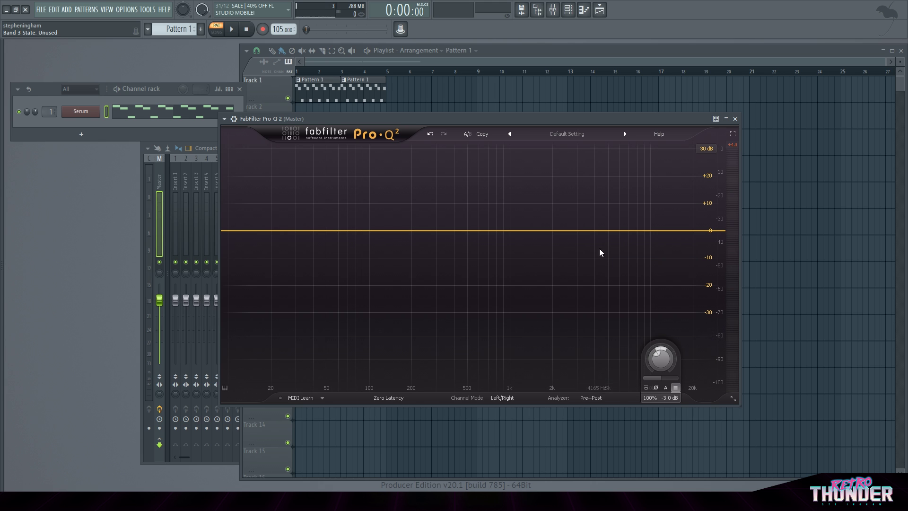
Try a high-shelf boost of about +18.9 dB at 3.1 kHz with a Q of 0.3, and delete the band
{"action": "left_click_drag", "start_coordinate": [623, 231], "coordinate": [591, 206]}
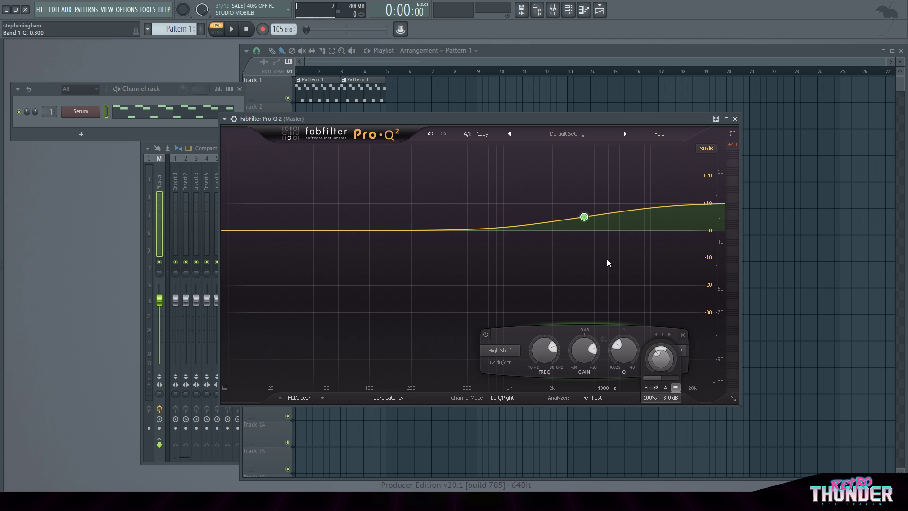
{"action": "left_click_drag", "start_coordinate": [586, 217], "coordinate": [586, 222]}
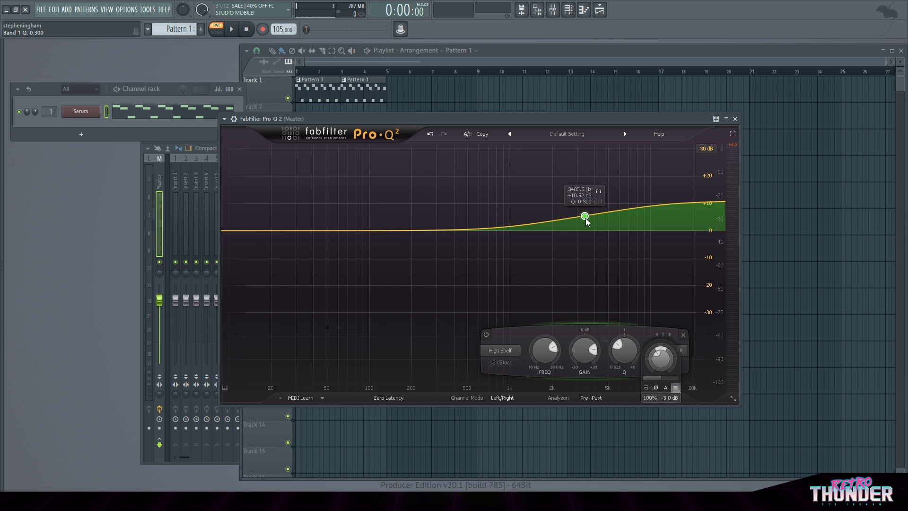
{"action": "left_click_drag", "start_coordinate": [585, 216], "coordinate": [579, 196]}
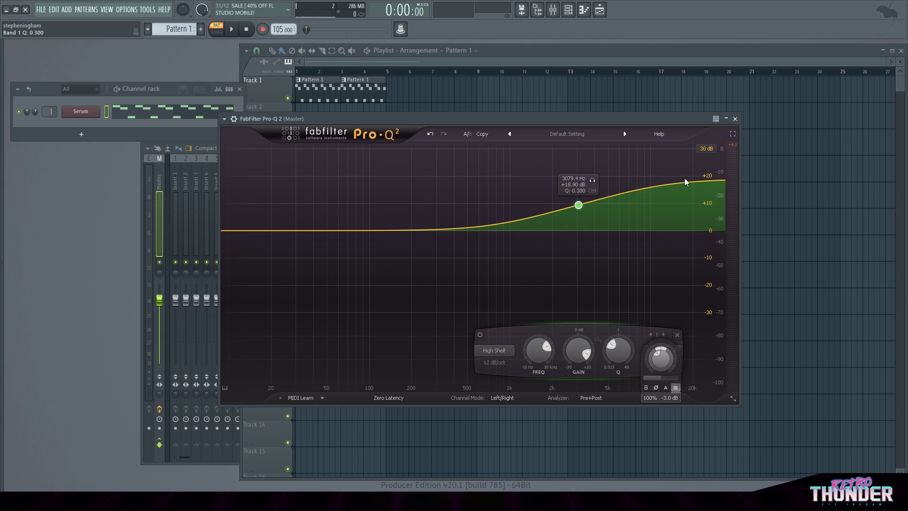
{"action": "right_click", "coordinate": [579, 208]}
{"action": "left_click", "coordinate": [610, 269]}
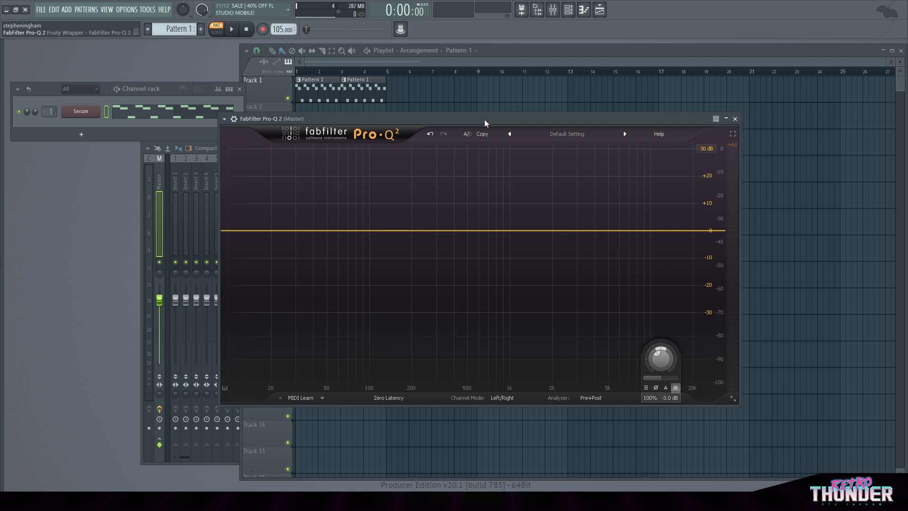
Add bell bands at about 82 Hz (+10.9 dB), 146 Hz (-16.7 dB), 399 Hz (+8.2 dB), 2.3 kHz (+14.6 dB) and 9 kHz (+20 dB)
{"action": "left_click_drag", "start_coordinate": [356, 232], "coordinate": [356, 202]}
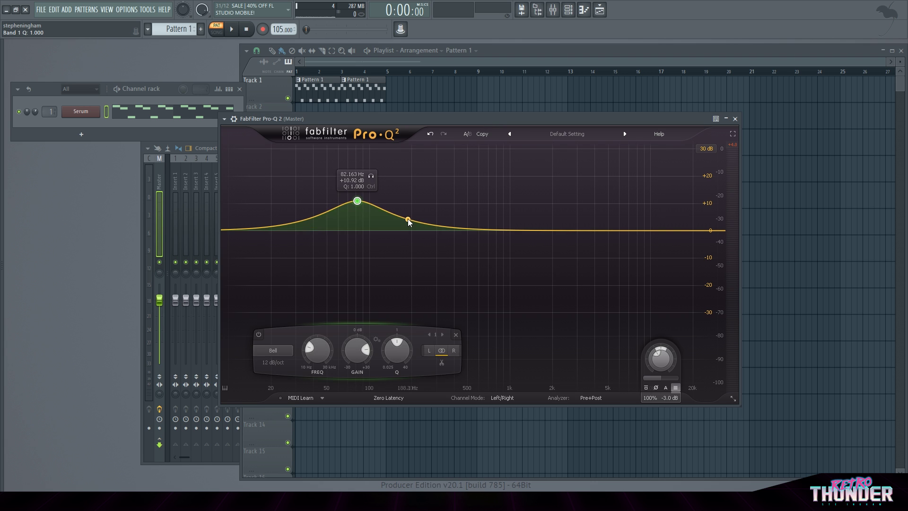
{"action": "left_click_drag", "start_coordinate": [392, 231], "coordinate": [392, 276]}
{"action": "left_click_drag", "start_coordinate": [454, 231], "coordinate": [454, 208]}
{"action": "left_click_drag", "start_coordinate": [561, 230], "coordinate": [562, 190]}
{"action": "left_click_drag", "start_coordinate": [637, 224], "coordinate": [643, 174]}
Add a cut of about -8.3 dB at 25 Hz and a narrow cut of about -20 dB near 1.1 kHz with Q about 5.2
{"action": "left_click", "coordinate": [298, 233]}
{"action": "left_click_drag", "start_coordinate": [298, 232], "coordinate": [284, 254]}
{"action": "left_click_drag", "start_coordinate": [506, 209], "coordinate": [514, 283]}
{"action": "scroll", "coordinate": [517, 259], "scroll_direction": "up", "scroll_amount": 5}
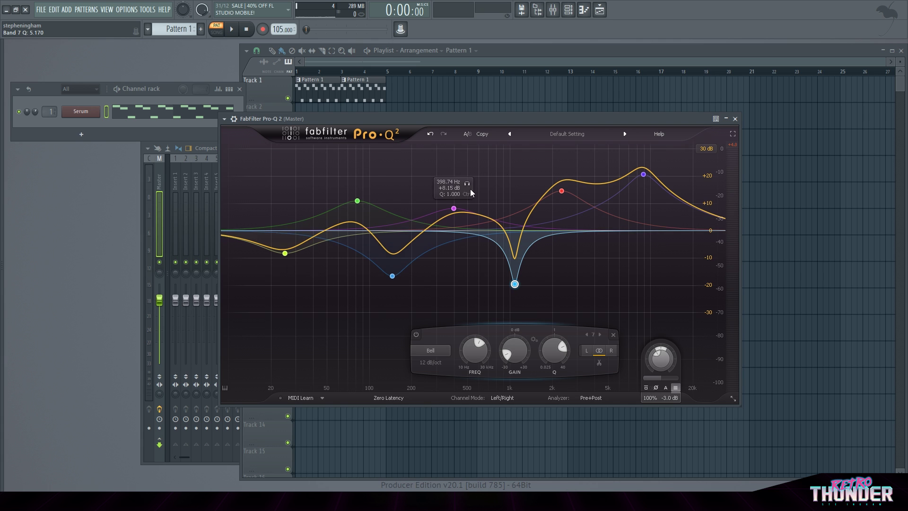
Load a second FabFilter Pro-Q 2 into slot 2 of the Master track and reopen the first instance
{"action": "left_click", "coordinate": [735, 119]}
{"action": "left_click", "coordinate": [654, 191]}
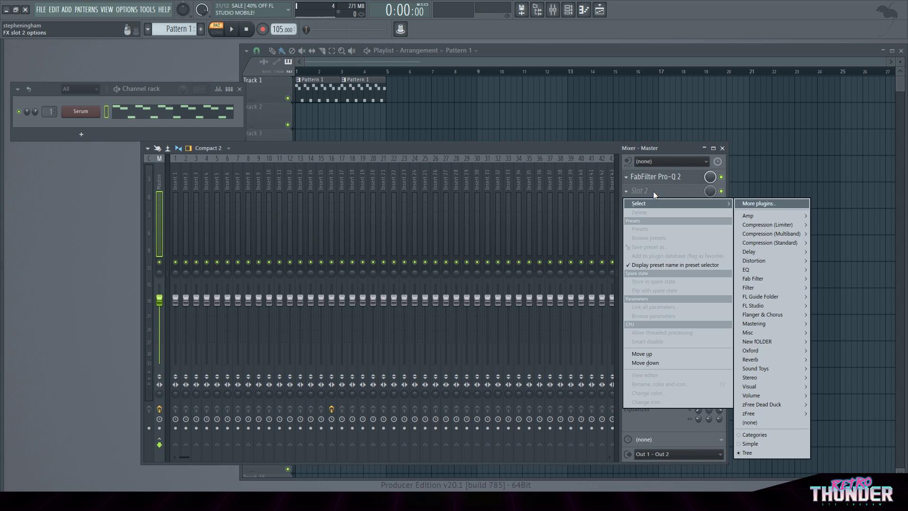
{"action": "mouse_move", "coordinate": [793, 270]}
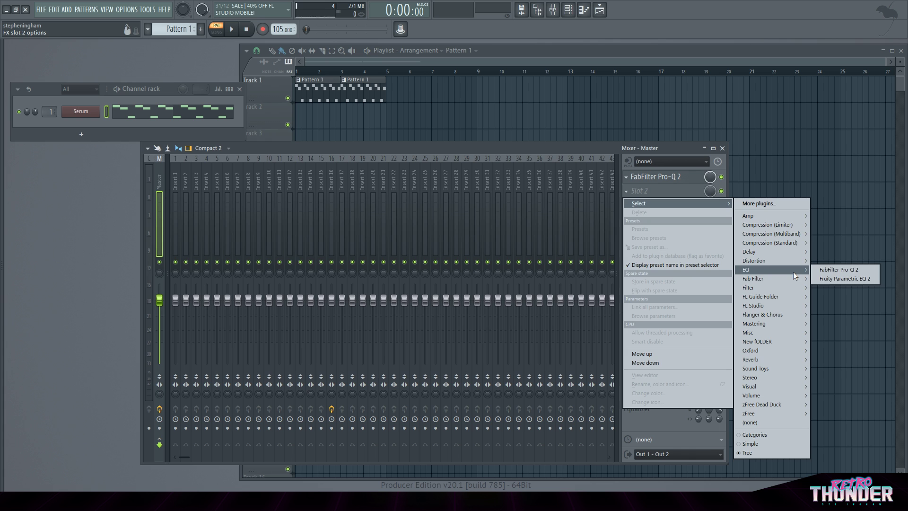
{"action": "left_click", "coordinate": [831, 271]}
{"action": "left_click", "coordinate": [685, 181]}
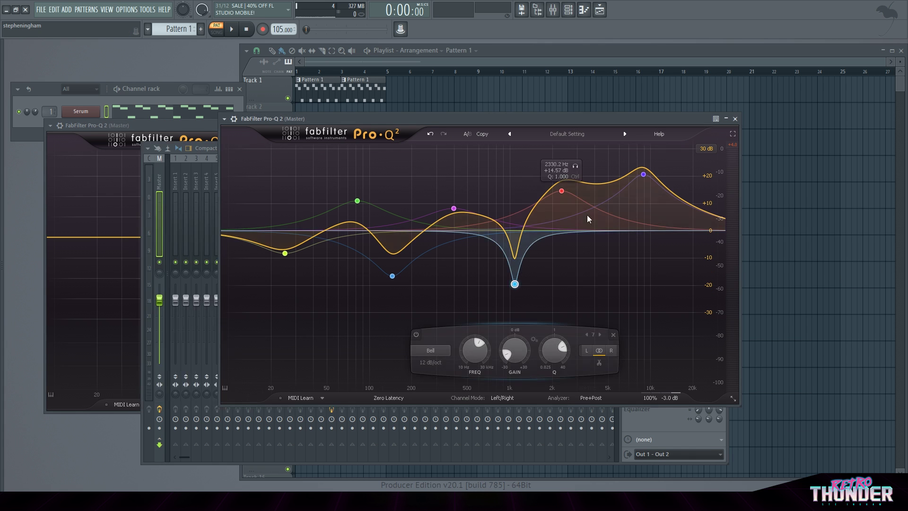
Delete the 1.1 kHz, 399 Hz and 146 Hz bands from the first EQ and lower the 82 Hz boost to about +3 dB
{"action": "right_click", "coordinate": [514, 284]}
{"action": "left_click", "coordinate": [515, 284]}
{"action": "right_click", "coordinate": [514, 284]}
{"action": "left_click", "coordinate": [539, 345]}
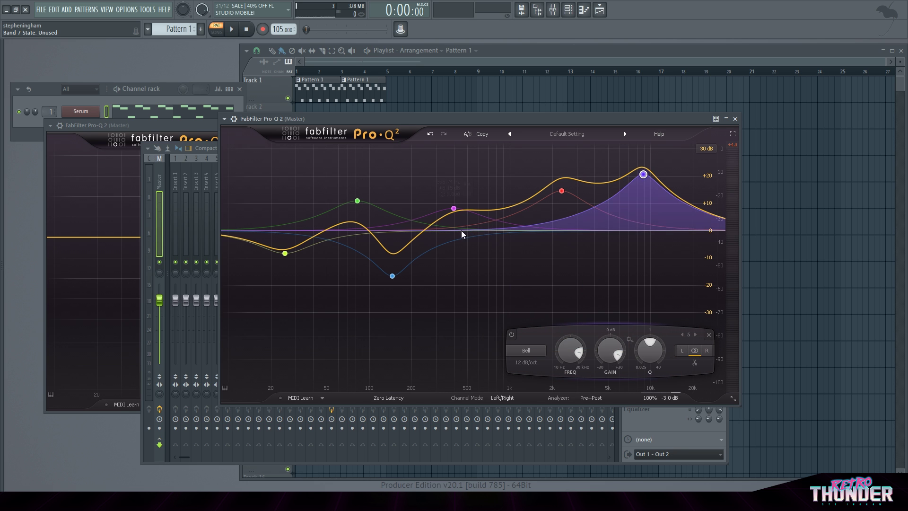
{"action": "right_click", "coordinate": [454, 208]}
{"action": "left_click", "coordinate": [489, 269]}
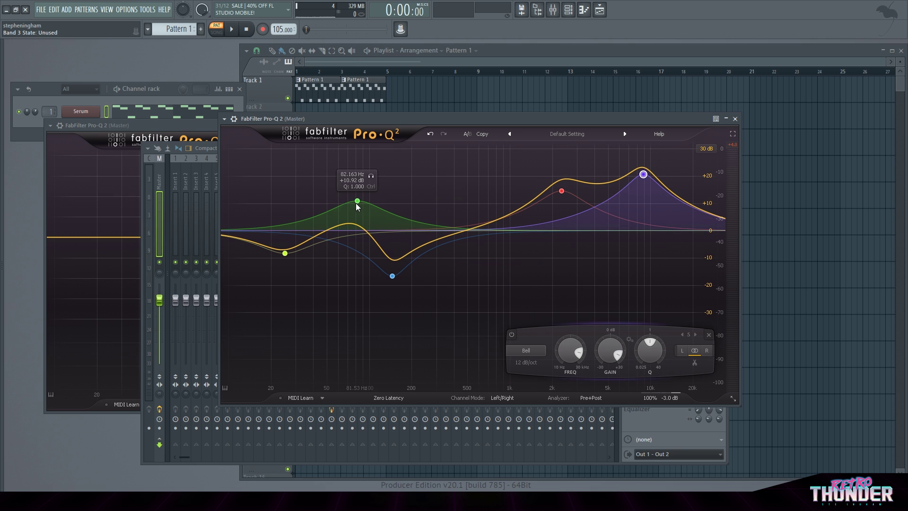
{"action": "right_click", "coordinate": [392, 275]}
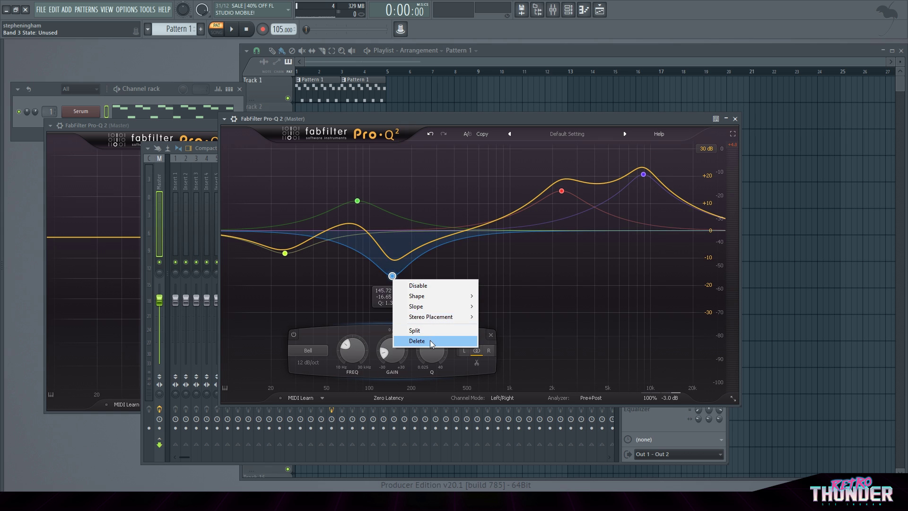
{"action": "left_click", "coordinate": [417, 341]}
{"action": "left_click_drag", "start_coordinate": [356, 200], "coordinate": [353, 223]}
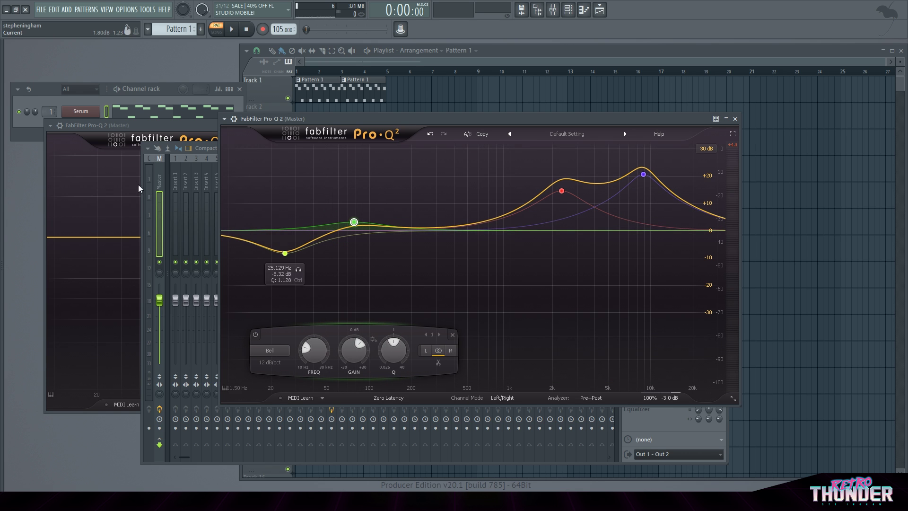
In the second EQ, add a narrow cut of about -8 dB near 1.8 kHz and a bell boost of about +4.4 dB at 578 Hz
{"action": "left_click_drag", "start_coordinate": [131, 123], "coordinate": [304, 110]}
{"action": "left_click_drag", "start_coordinate": [521, 225], "coordinate": [543, 279]}
{"action": "scroll", "coordinate": [537, 284], "scroll_direction": "up", "scroll_amount": 5}
{"action": "left_click_drag", "start_coordinate": [456, 226], "coordinate": [476, 197]}
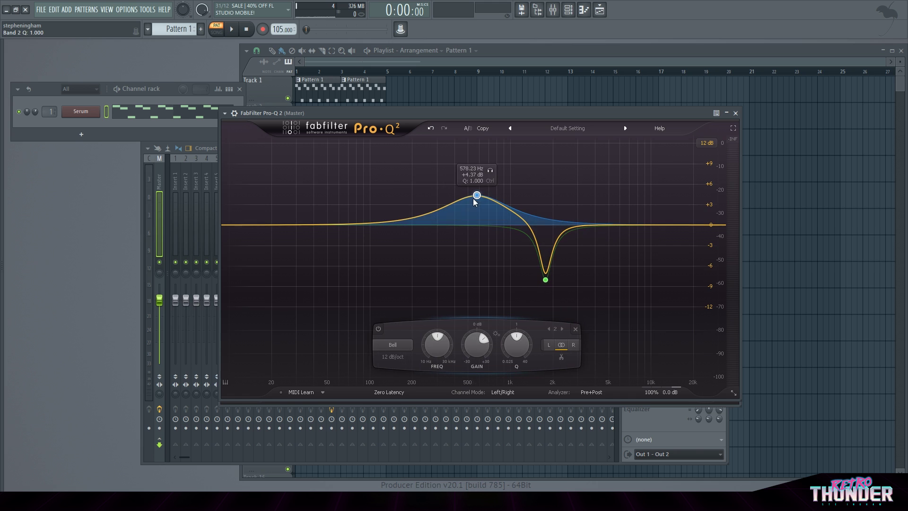
Add a shallow bell cut of about -2 dB near 115 Hz in the second EQ, and close both EQ windows
{"action": "left_click_drag", "start_coordinate": [393, 226], "coordinate": [378, 238]}
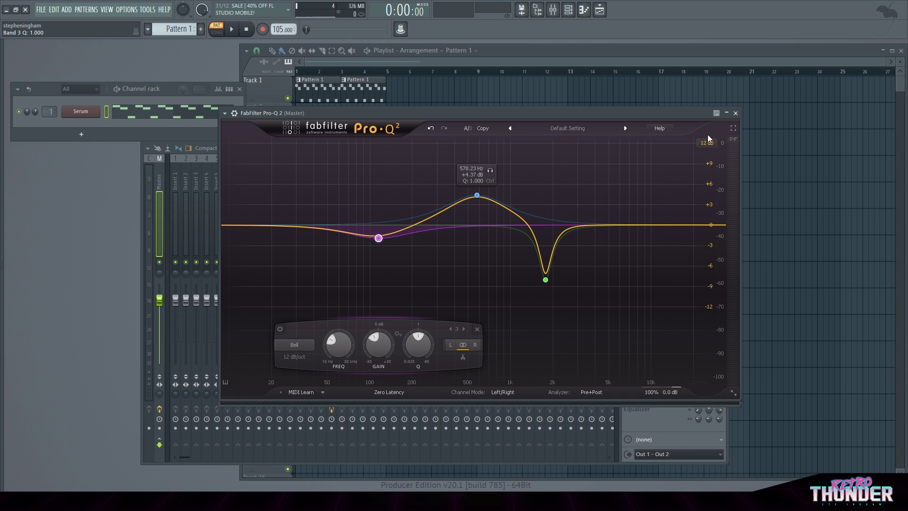
{"action": "left_click", "coordinate": [736, 113]}
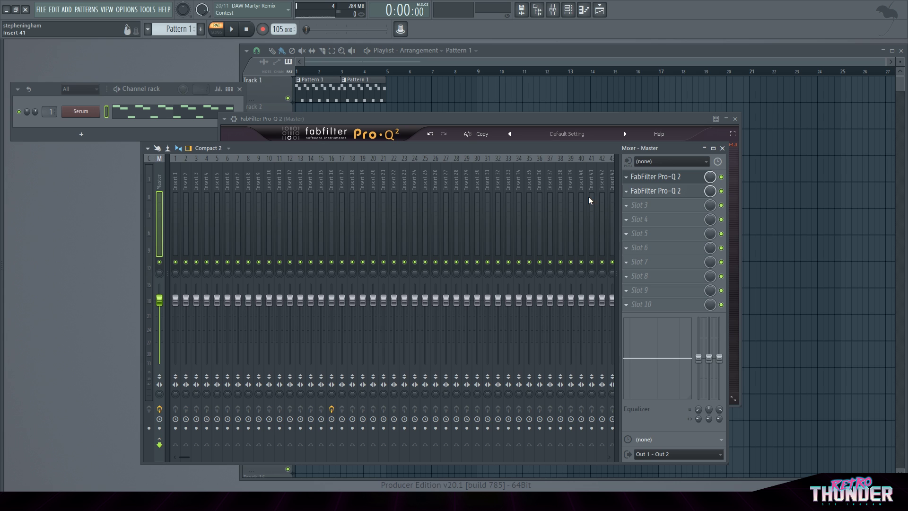
{"action": "left_click", "coordinate": [528, 117]}
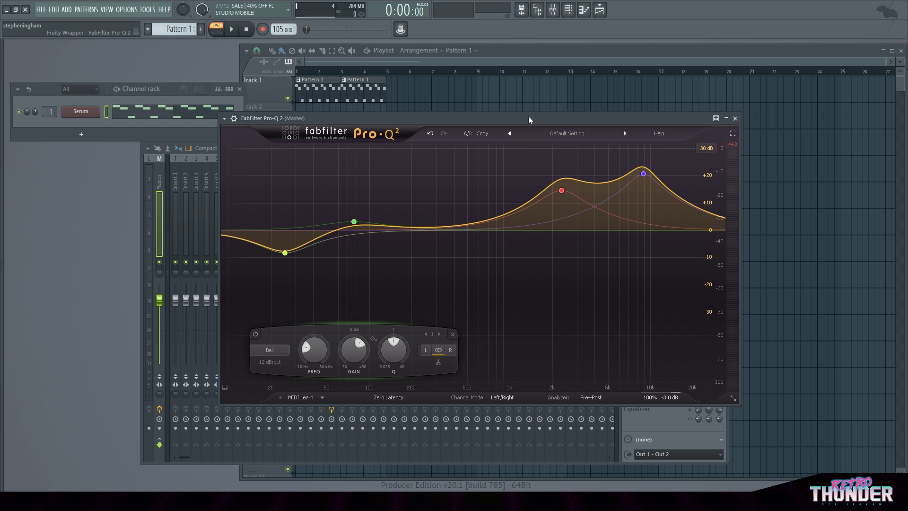
{"action": "left_click", "coordinate": [735, 118]}
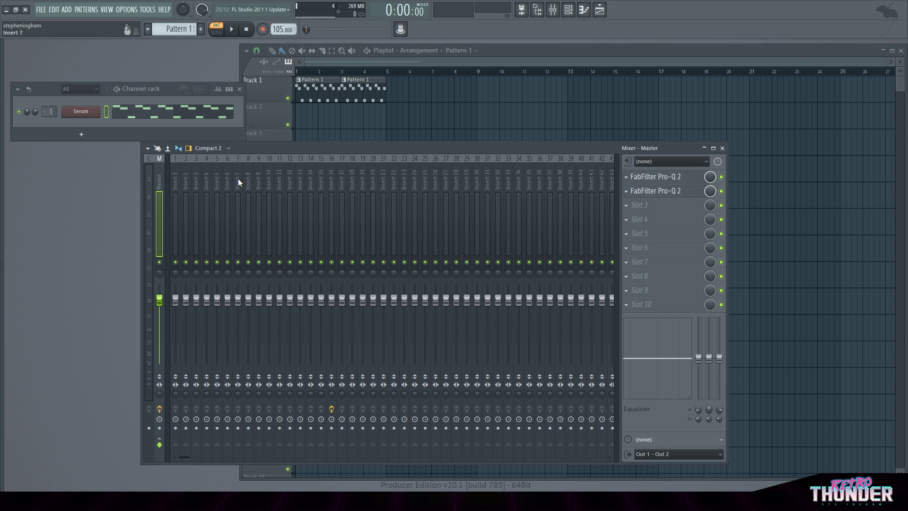
Reopen the first EQ on the Master track and delete all four of its bands
{"action": "left_click", "coordinate": [672, 178]}
{"action": "right_click", "coordinate": [354, 221]}
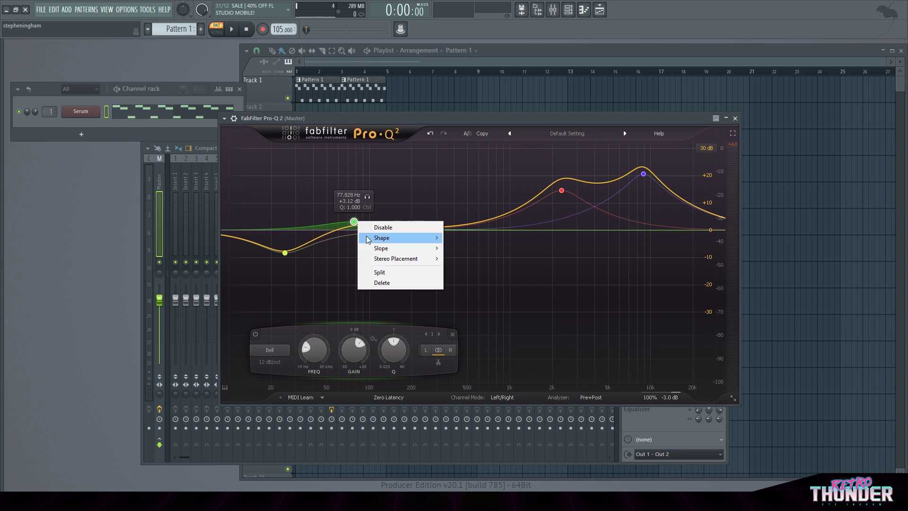
{"action": "left_click", "coordinate": [378, 282]}
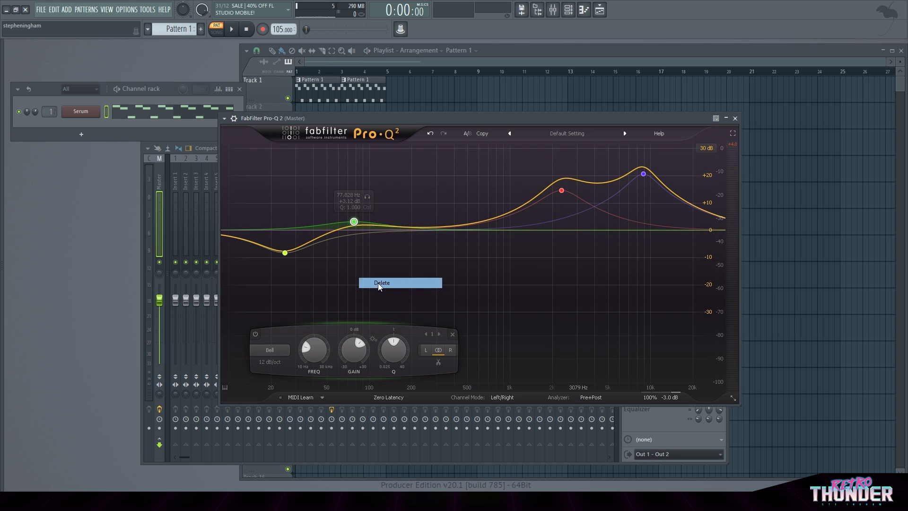
{"action": "right_click", "coordinate": [286, 252]}
{"action": "left_click", "coordinate": [326, 314]}
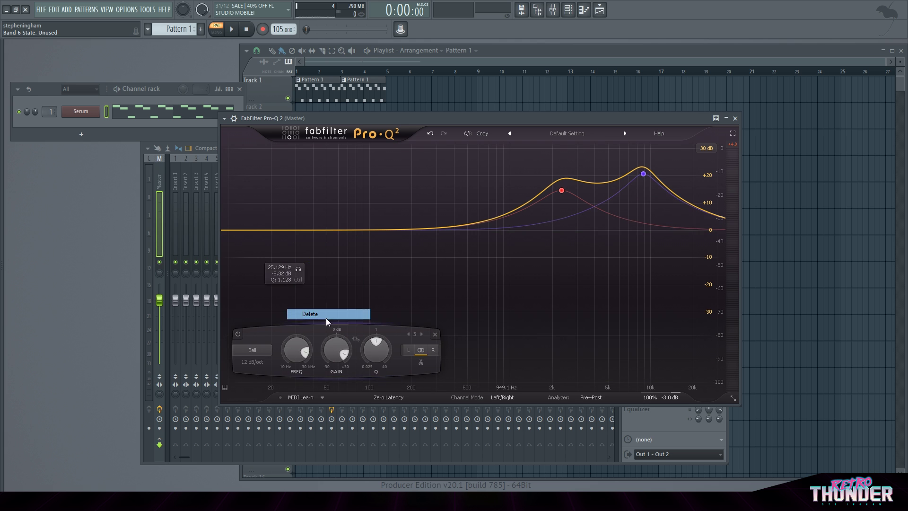
{"action": "right_click", "coordinate": [561, 190]}
{"action": "left_click", "coordinate": [584, 253]}
{"action": "right_click", "coordinate": [644, 174]}
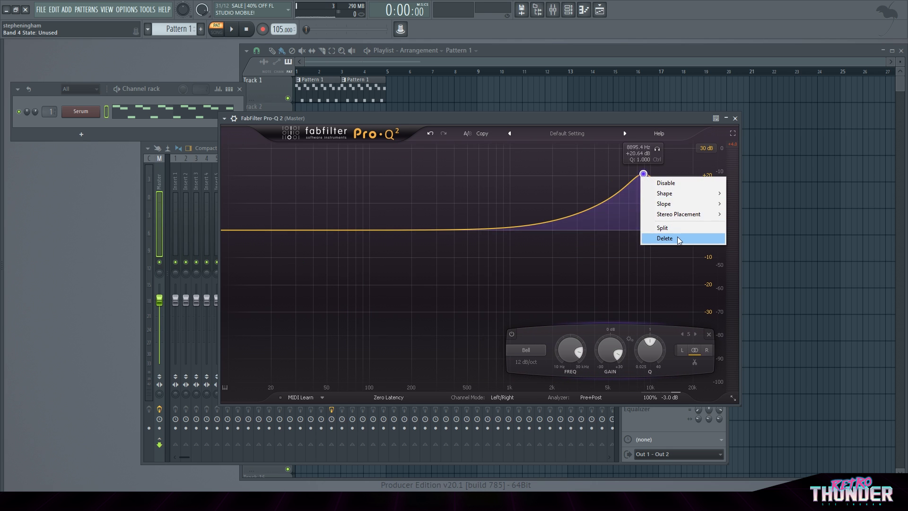
{"action": "left_click", "coordinate": [677, 238]}
Add a bell boost of about +14.9 dB at 16.3 Hz with Q about 2.8 in the first EQ
{"action": "left_click_drag", "start_coordinate": [304, 230], "coordinate": [261, 192]}
{"action": "scroll", "coordinate": [316, 188], "scroll_direction": "up", "scroll_amount": 4}
{"action": "mouse_move", "coordinate": [294, 346]}
{"action": "left_mouse_down"}
{"action": "mouse_move", "coordinate": [294, 337]}
{"action": "mouse_move", "coordinate": [292, 356]}
{"action": "left_mouse_up"}
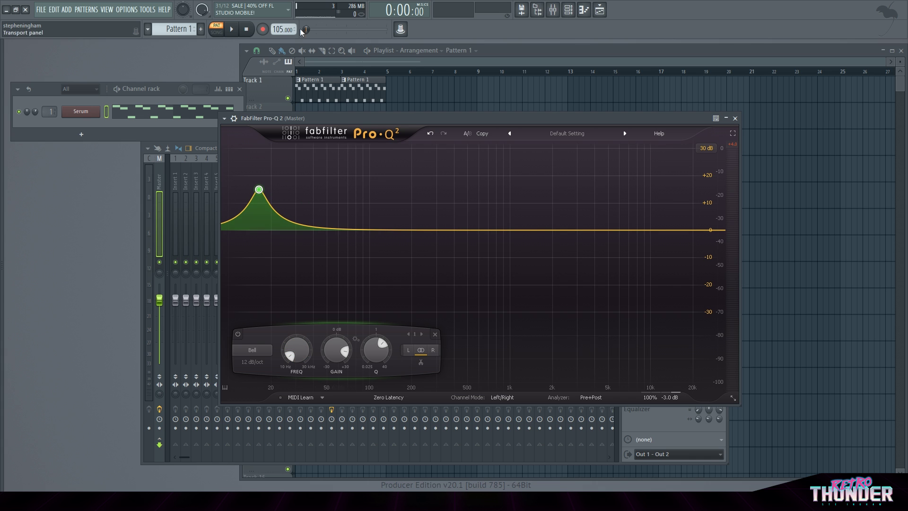
Create an automation clip for the band's frequency and raise its end point to form an upward ramp
{"action": "left_click", "coordinate": [402, 30]}
{"action": "left_click", "coordinate": [444, 83]}
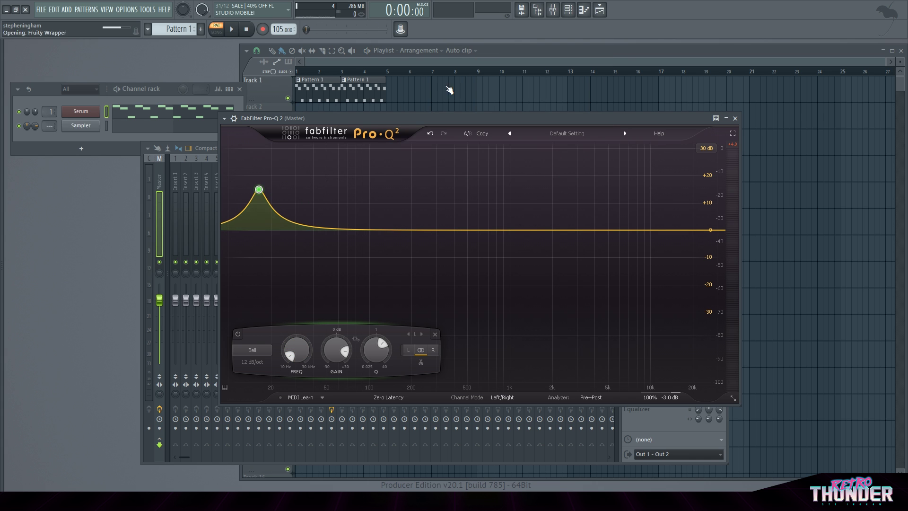
{"action": "left_click_drag", "start_coordinate": [386, 125], "coordinate": [392, 105]}
Switch playback to song mode and duplicate the pattern clip on Track 1 so that it fills bars 5 to 7
{"action": "left_click", "coordinate": [216, 31]}
{"action": "left_click", "coordinate": [378, 93]}
{"action": "key", "text": "ctrl+b"}
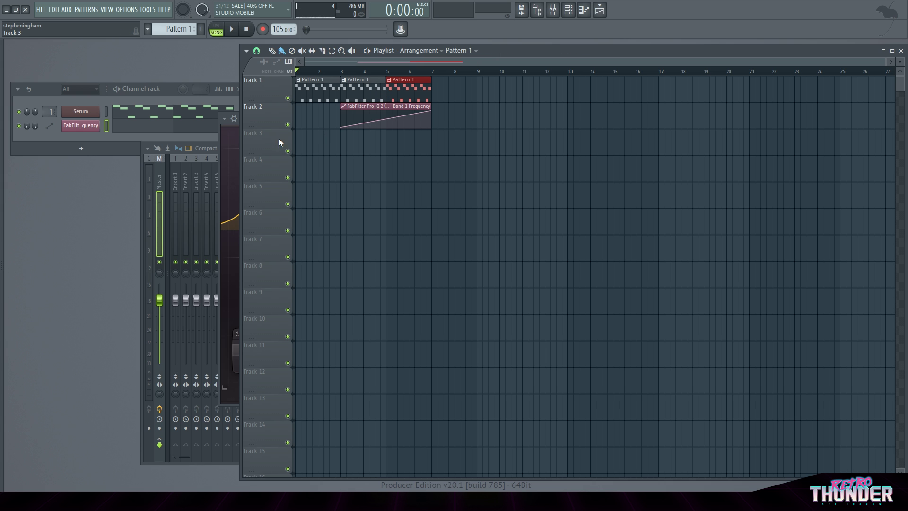
Bring the first EQ back into view and briefly play the song from the start
{"action": "left_click", "coordinate": [220, 139]}
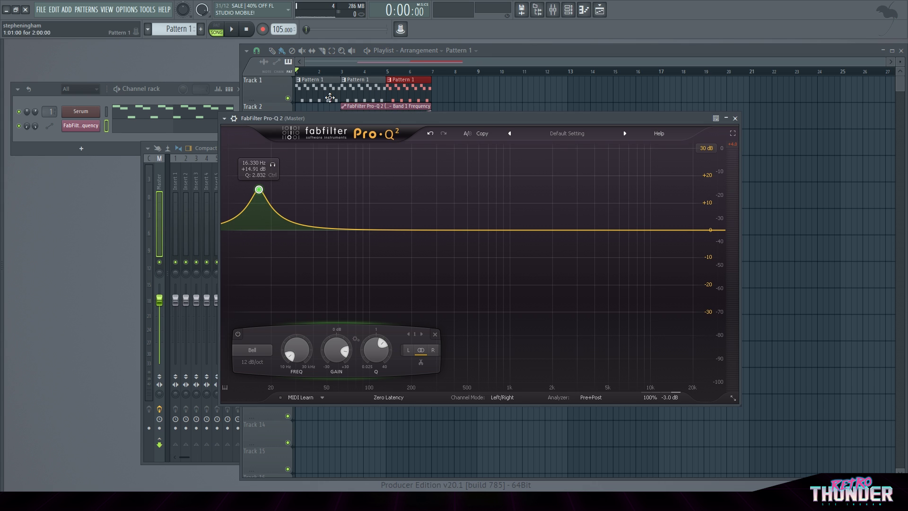
{"action": "left_click", "coordinate": [233, 29]}
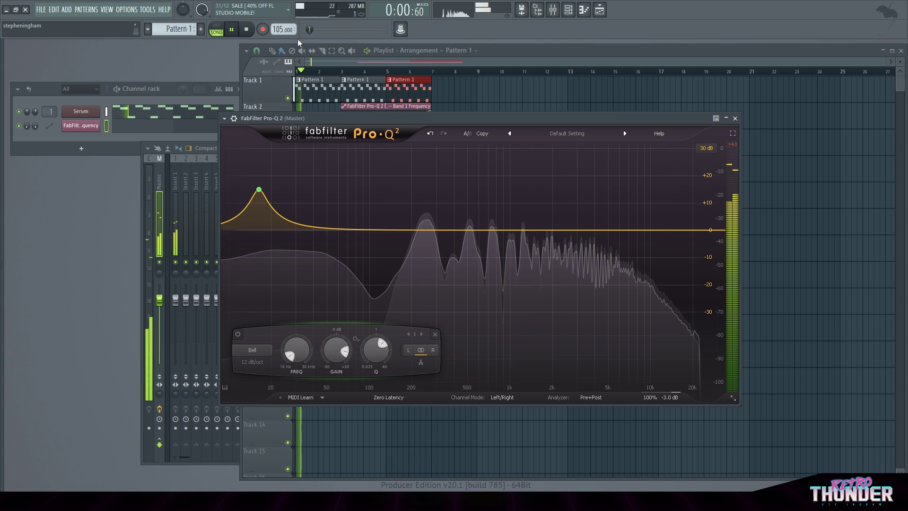
{"action": "key", "text": "space"}
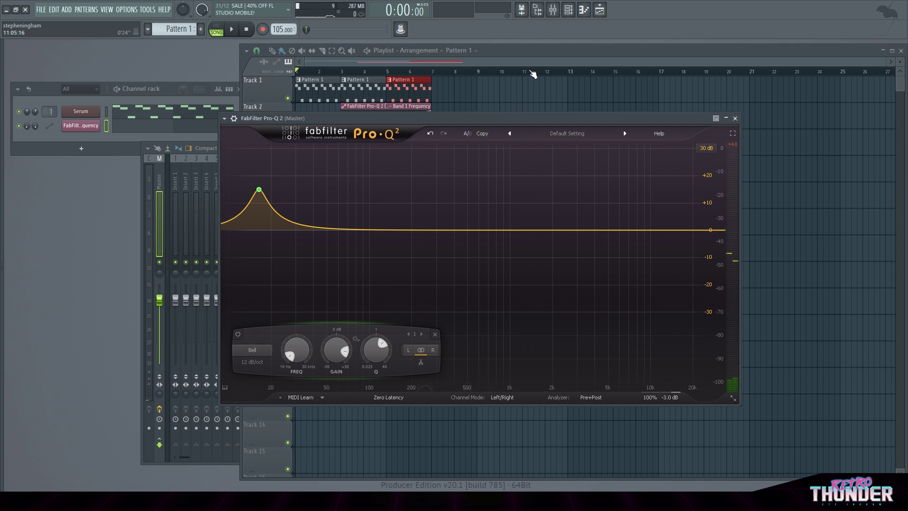
Raise the start point of the Band 1 Frequency automation clip on Track 2 in the Playlist
{"action": "left_click", "coordinate": [533, 49]}
{"action": "left_click_drag", "start_coordinate": [341, 129], "coordinate": [341, 117]}
Play the song from just before bar 3 and watch the automated EQ sweep, with the EQ window moved clear of the clips, before stopping playback
{"action": "left_click", "coordinate": [334, 72]}
{"action": "key", "text": "space"}
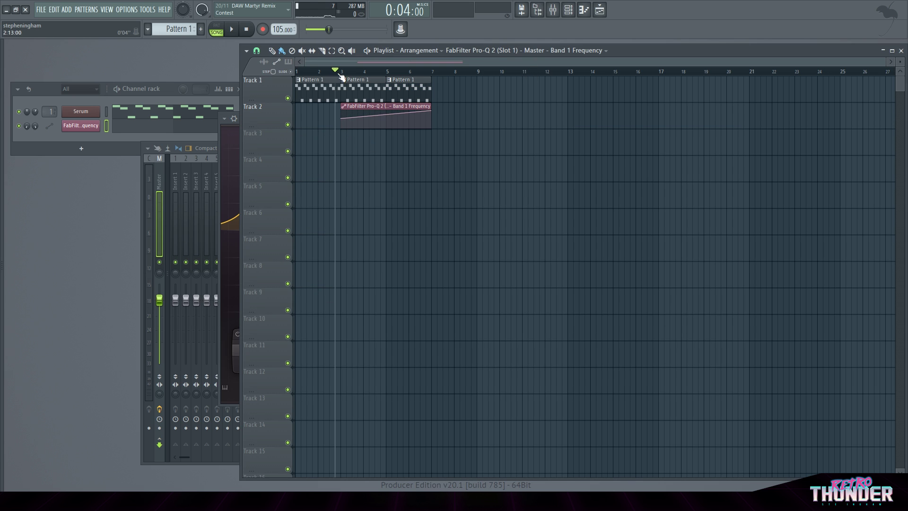
{"action": "left_click", "coordinate": [222, 147]}
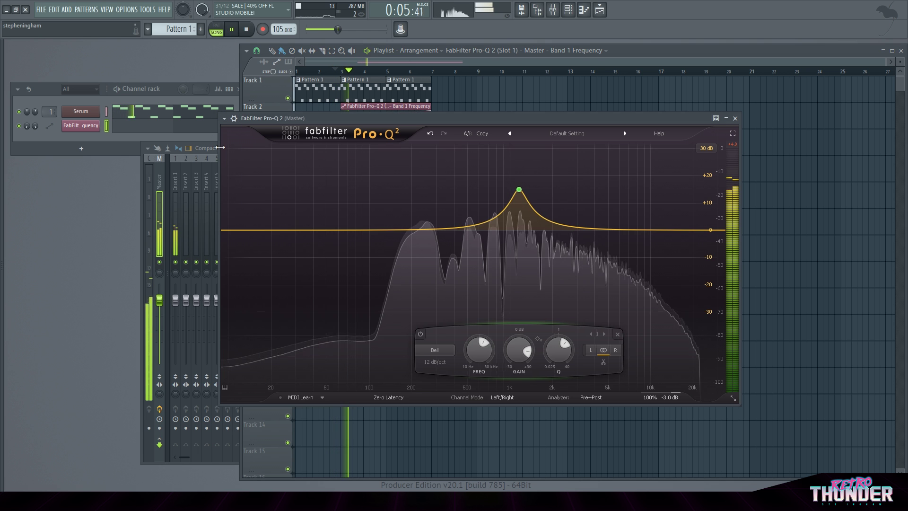
{"action": "left_click_drag", "start_coordinate": [477, 119], "coordinate": [378, 199]}
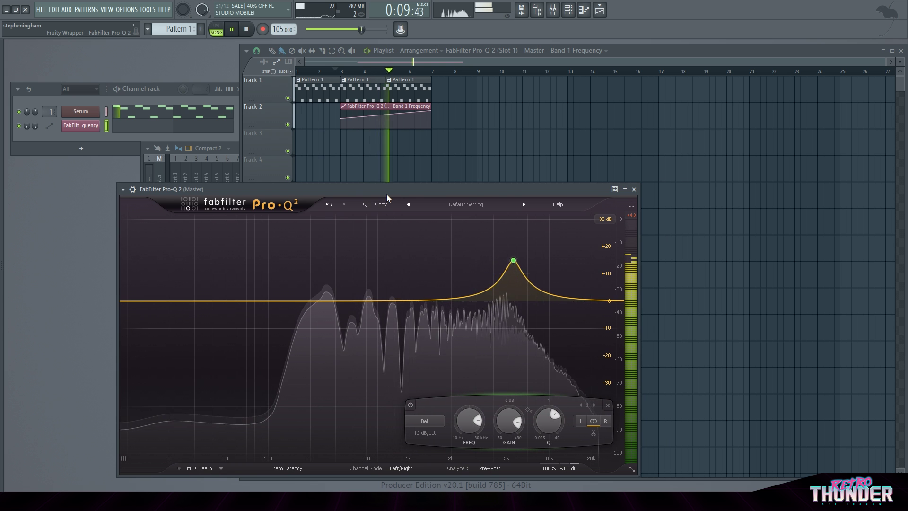
{"action": "left_click", "coordinate": [250, 30]}
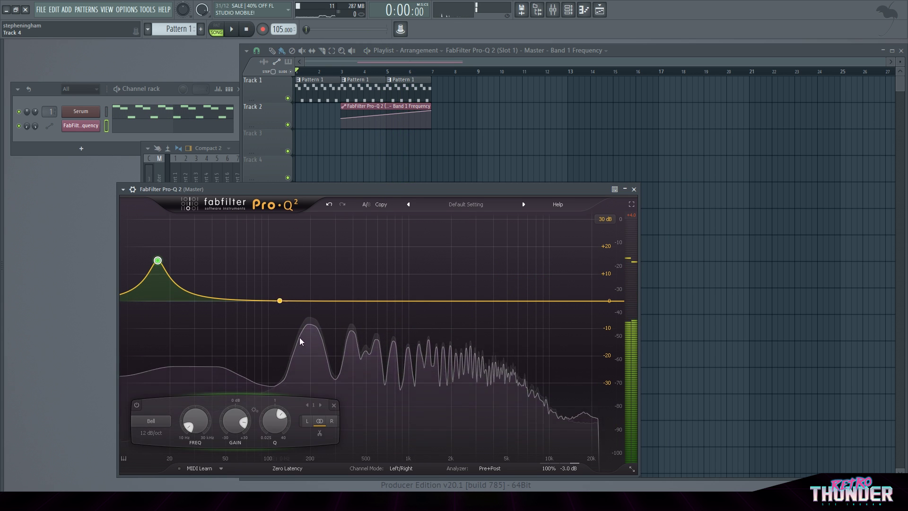